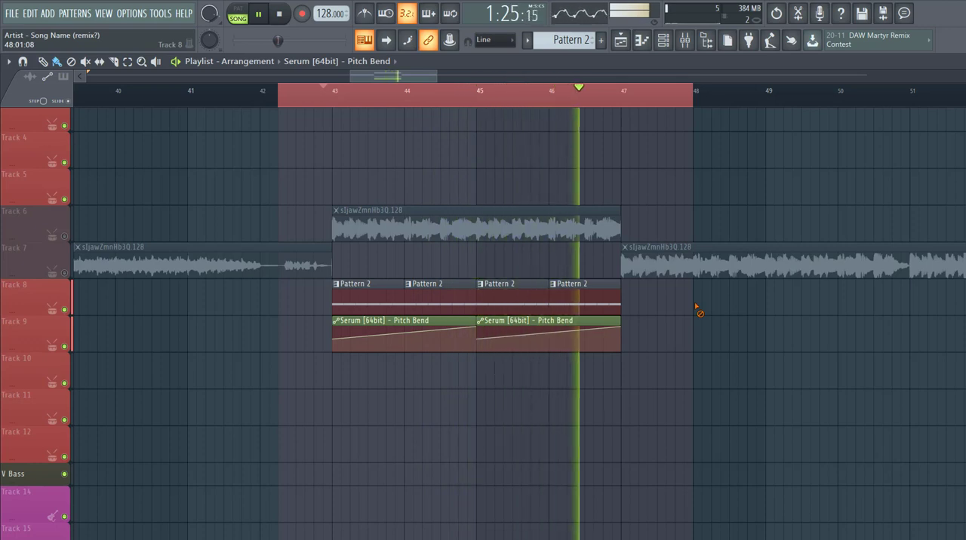
With Pattern 2 playing in pattern mode, reset Serum to its init preset and turn the filter on
{"action": "key", "text": "space"}
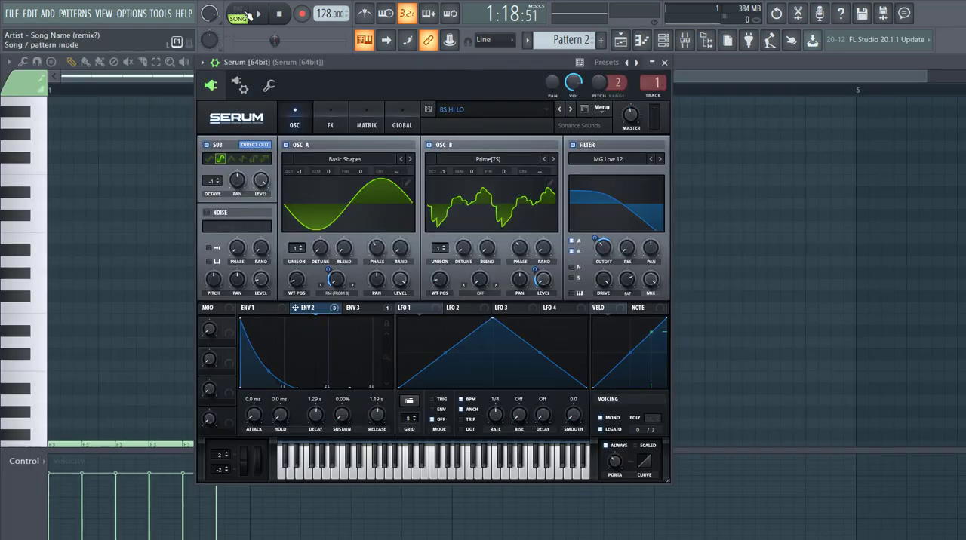
{"action": "left_click", "coordinate": [257, 15]}
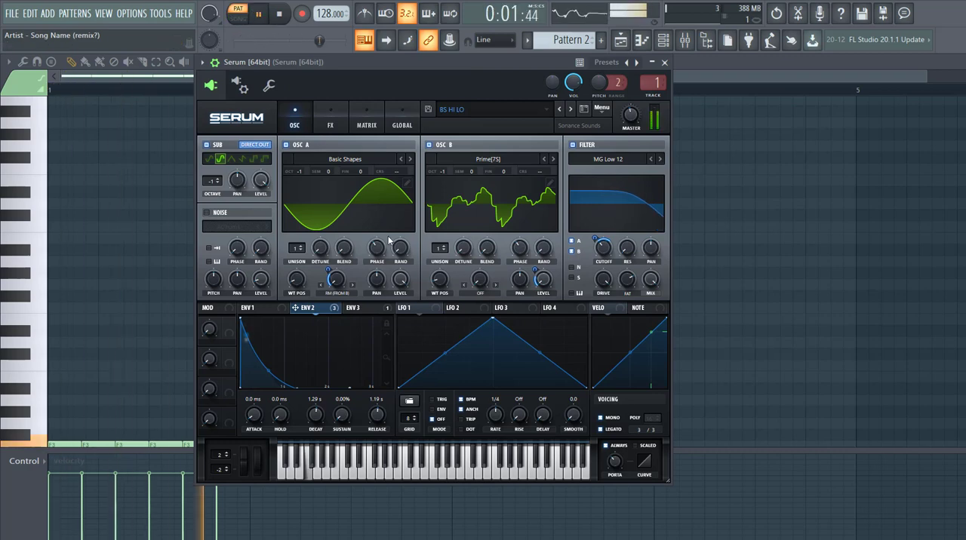
{"action": "left_click", "coordinate": [602, 107]}
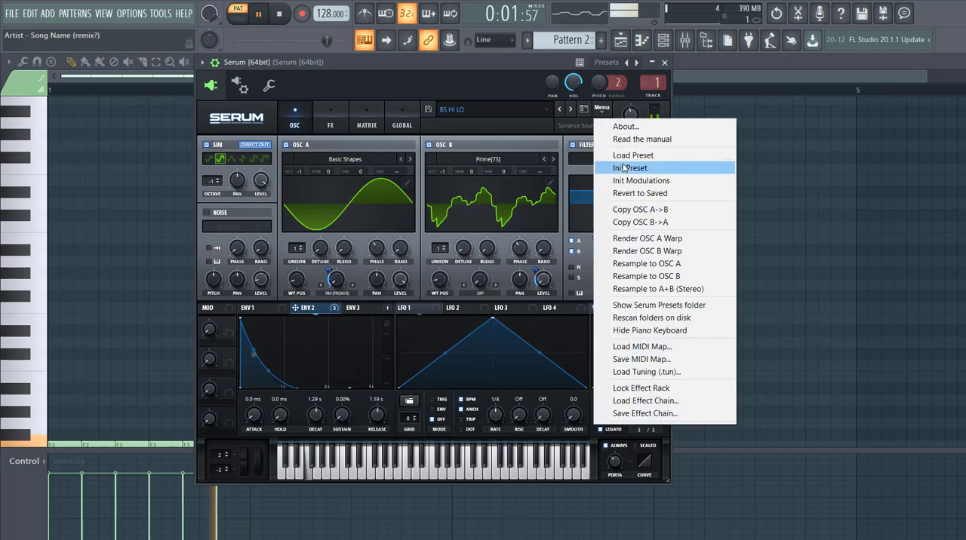
{"action": "left_click", "coordinate": [624, 168]}
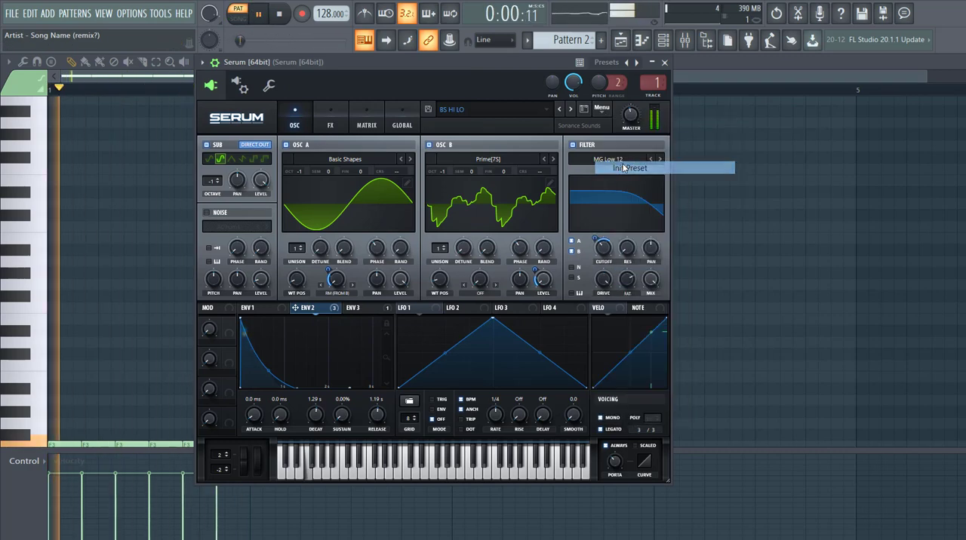
{"action": "left_click", "coordinate": [572, 145]}
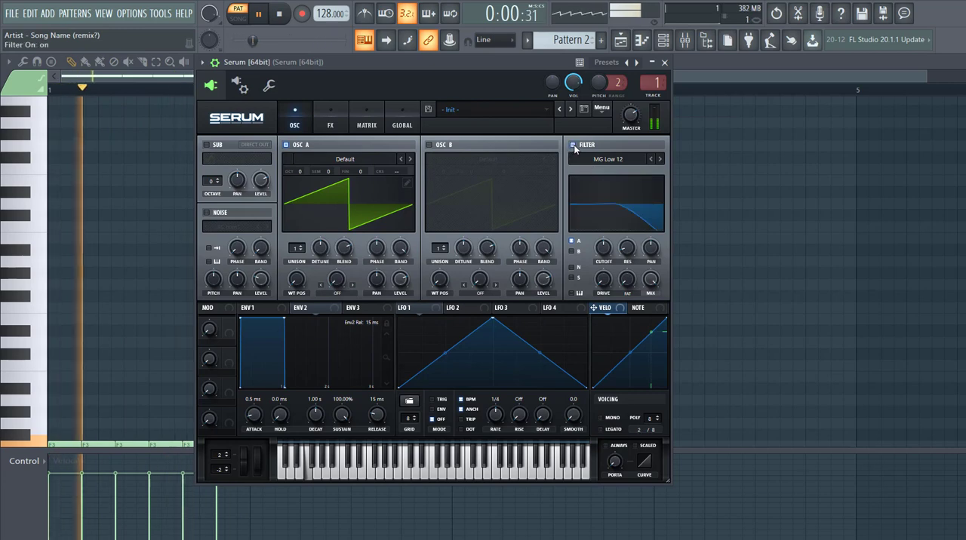
Load the Analog_BD_Sin wavetable into oscillator A, set its octave to -1 and its level to 100%
{"action": "left_click", "coordinate": [386, 173]}
{"action": "mouse_move", "coordinate": [301, 169]}
{"action": "left_click", "coordinate": [543, 196]}
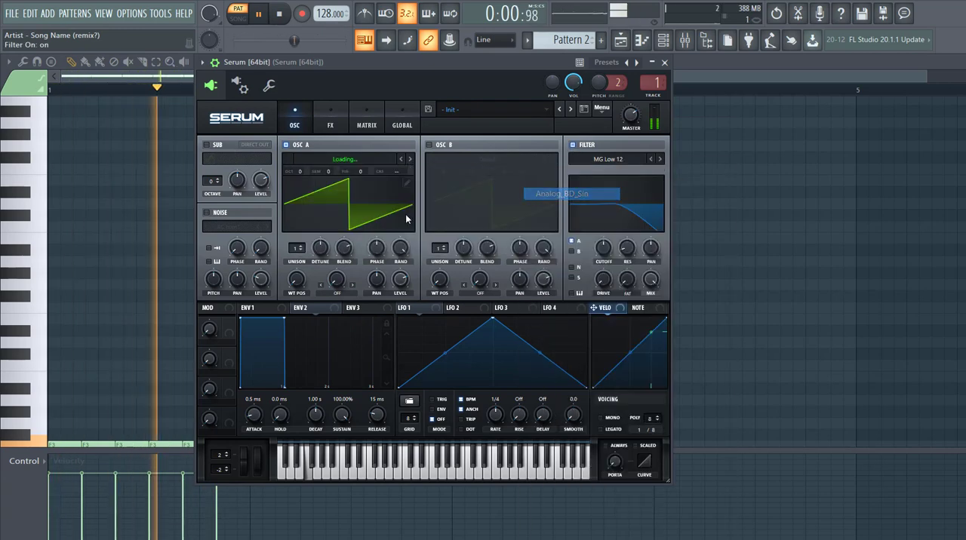
{"action": "left_click_drag", "start_coordinate": [300, 168], "coordinate": [305, 188]}
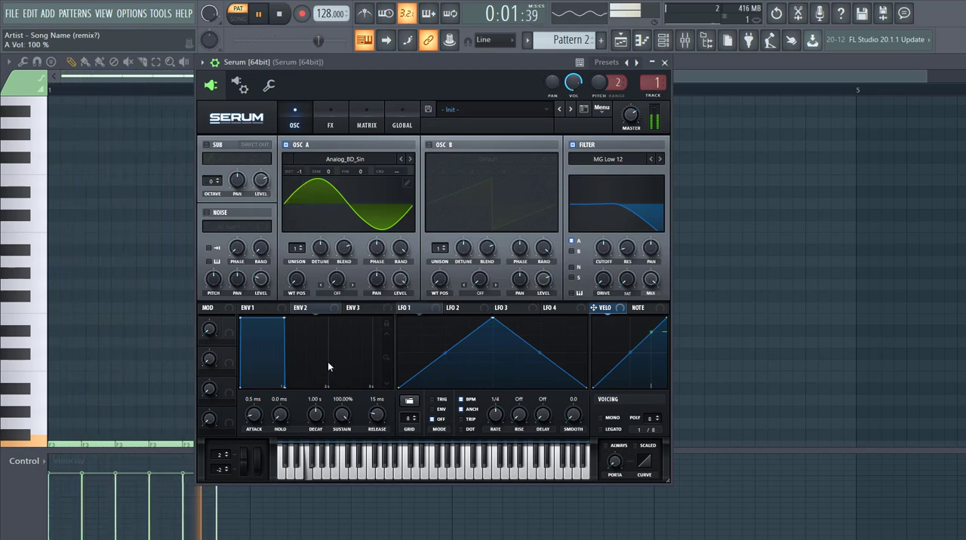
Turn on oscillator B with the digital Prime wavetable, adjust its wavetable position, and set octave -1 and level 0%
{"action": "left_click", "coordinate": [429, 145]}
{"action": "left_click", "coordinate": [442, 158]}
{"action": "mouse_move", "coordinate": [483, 185]}
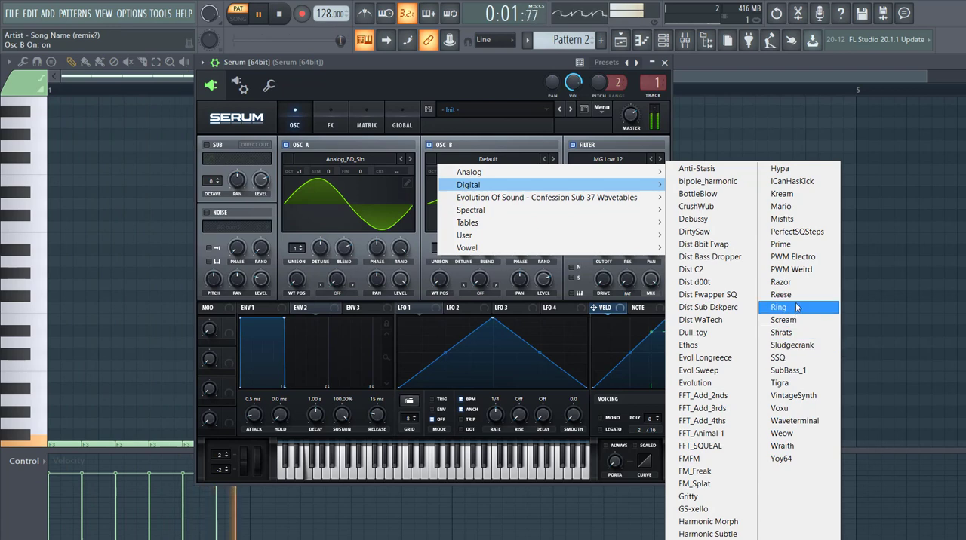
{"action": "left_click", "coordinate": [781, 244]}
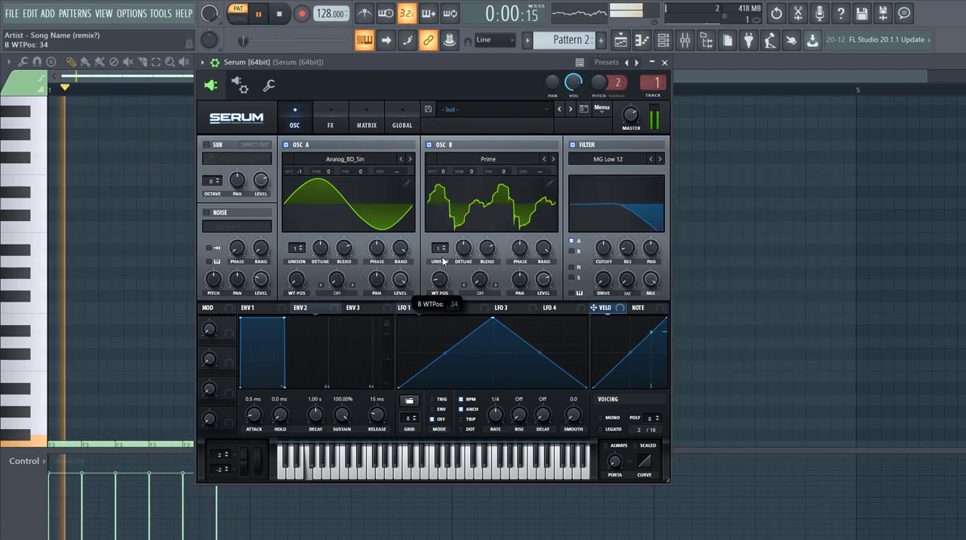
{"action": "left_click_drag", "start_coordinate": [443, 261], "coordinate": [440, 265]}
{"action": "left_click_drag", "start_coordinate": [444, 176], "coordinate": [444, 185]}
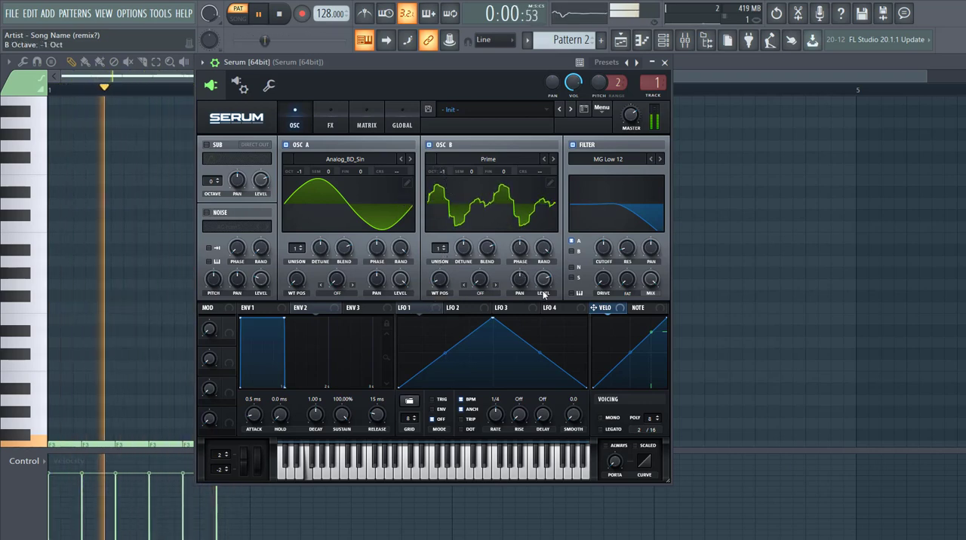
{"action": "left_click_drag", "start_coordinate": [546, 283], "coordinate": [502, 359]}
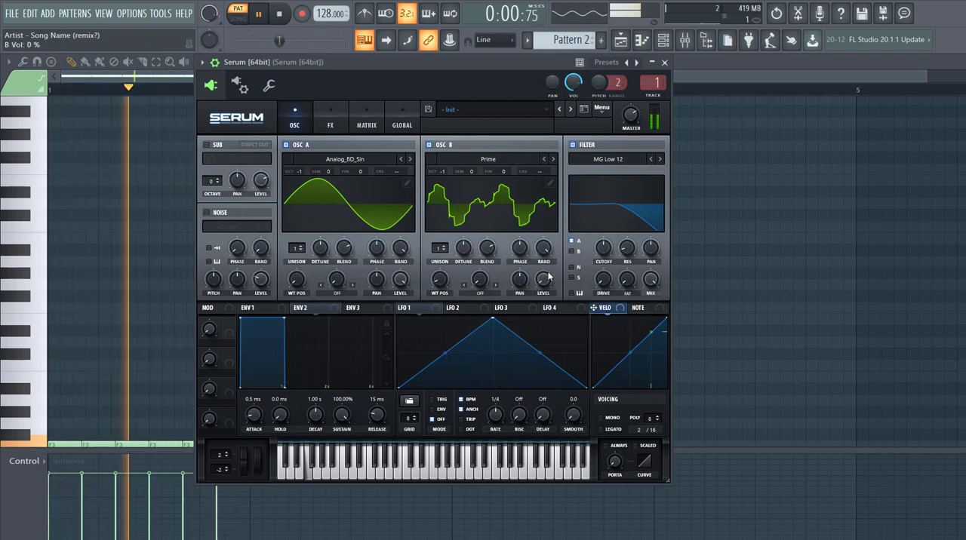
{"action": "left_click_drag", "start_coordinate": [548, 277], "coordinate": [548, 302]}
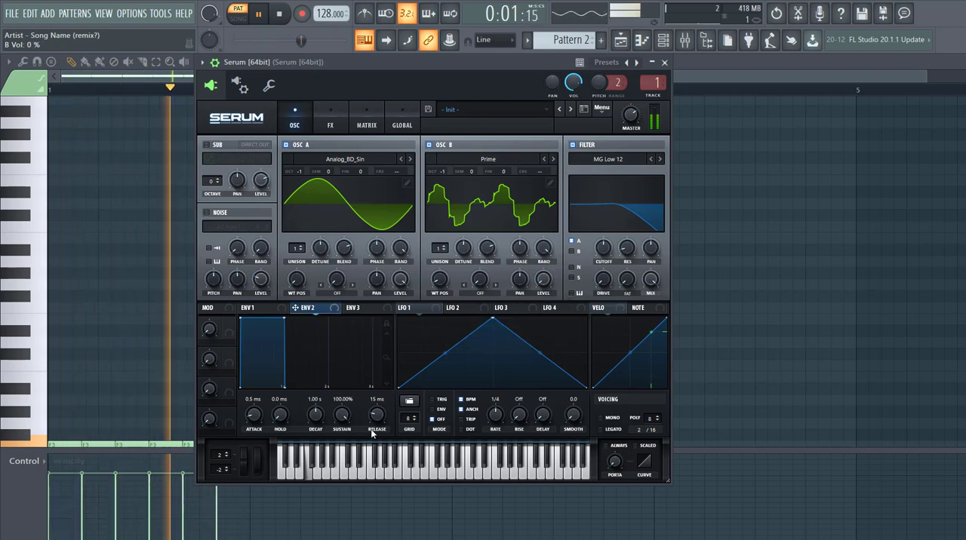
Set Env 2 to 0% sustain and 1.24 s decay, and assign it to modulate oscillator B's level
{"action": "left_click_drag", "start_coordinate": [349, 411], "coordinate": [349, 453]}
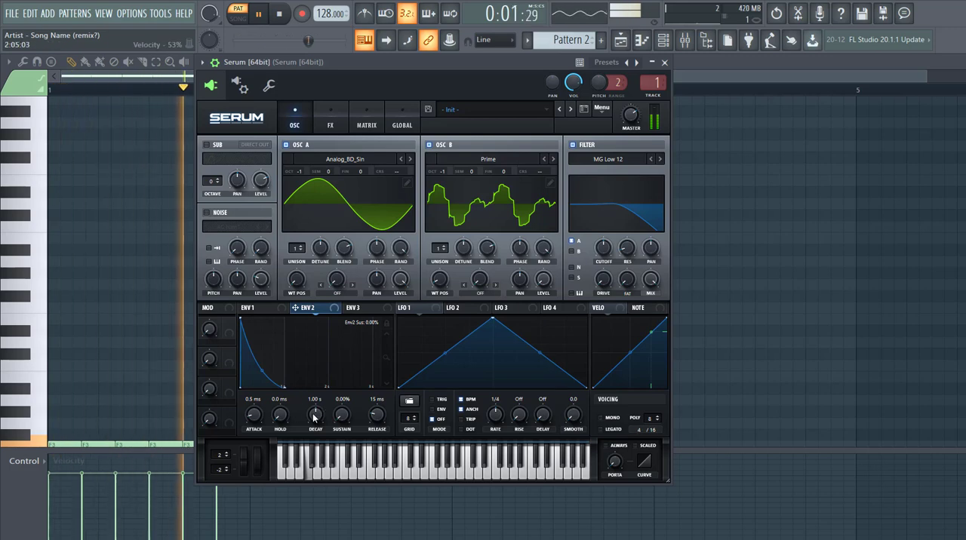
{"action": "left_click_drag", "start_coordinate": [314, 418], "coordinate": [316, 416]}
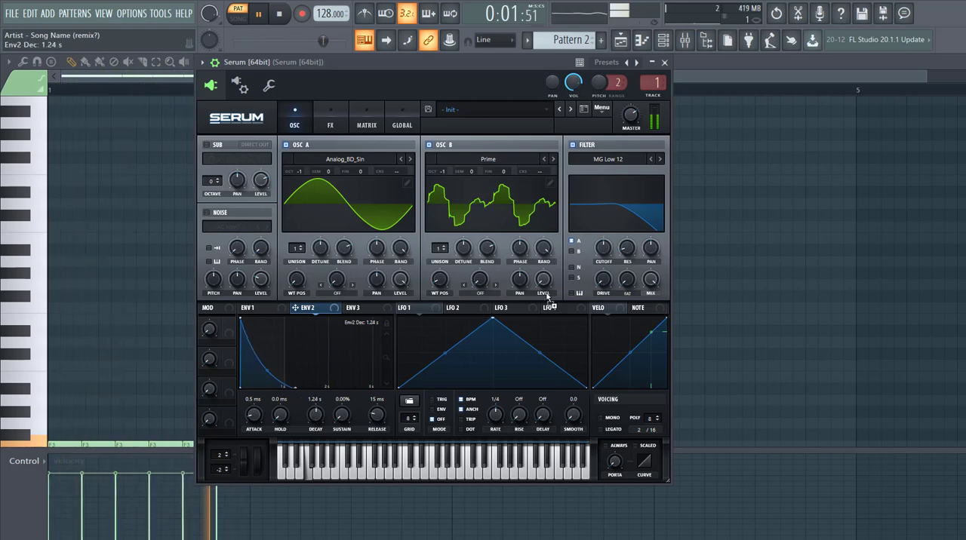
{"action": "left_click_drag", "start_coordinate": [543, 286], "coordinate": [515, 302]}
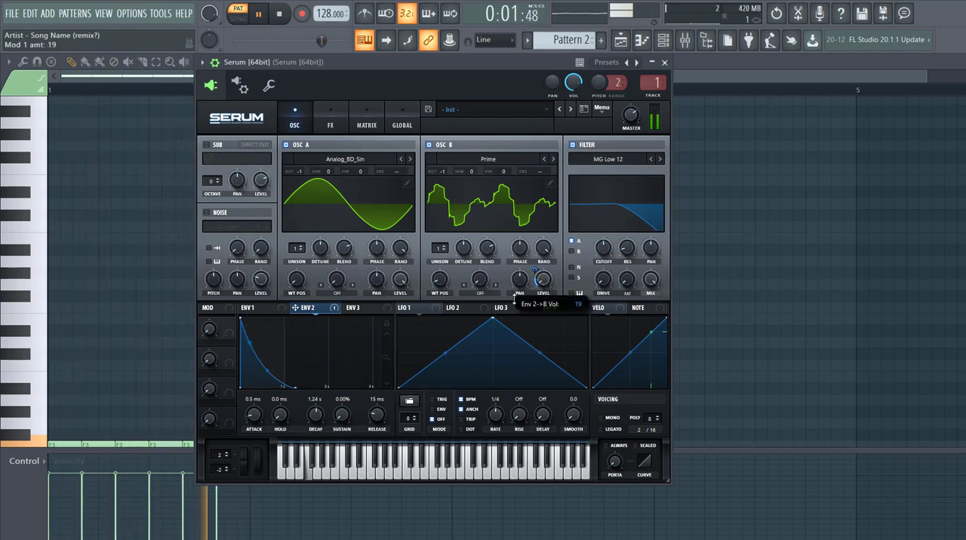
Set oscillator A's warp mode to RM (from B) and modulate the warp amount with Env 2
{"action": "left_click", "coordinate": [336, 296]}
{"action": "left_click", "coordinate": [355, 265]}
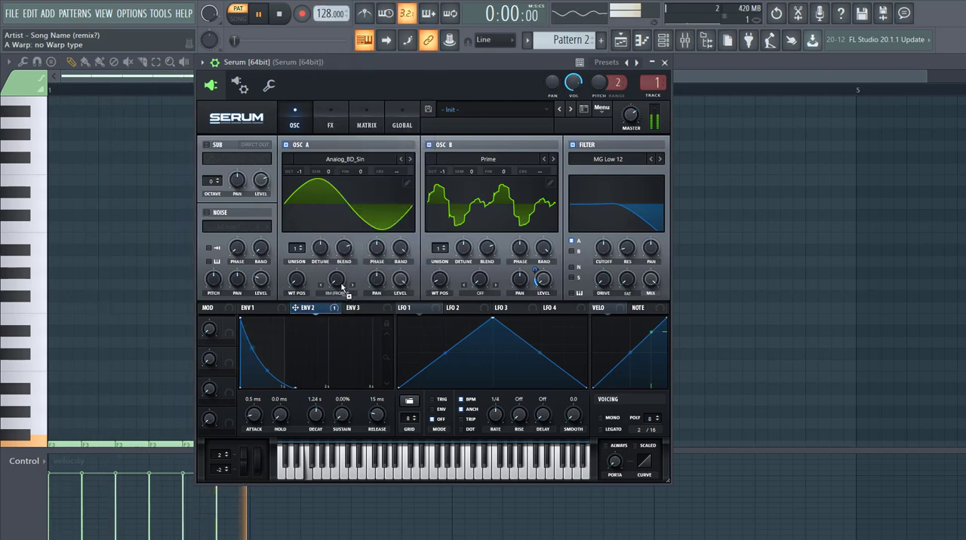
{"action": "left_click_drag", "start_coordinate": [342, 288], "coordinate": [316, 299]}
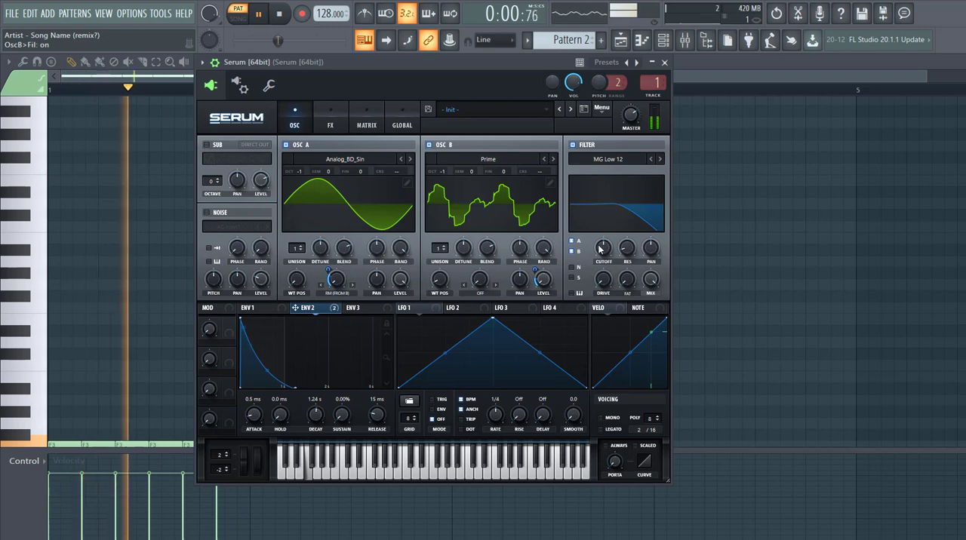
Route oscillator B through the filter, set the cutoff to 103 Hz modulated by Env 2, and set the filter's Fat to 64%
{"action": "left_click_drag", "start_coordinate": [602, 255], "coordinate": [597, 262]}
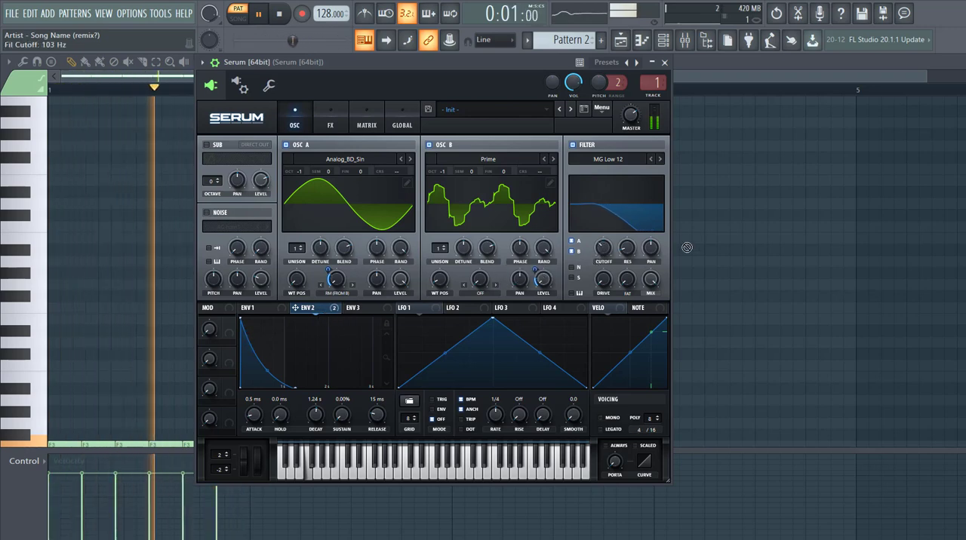
{"action": "left_click_drag", "start_coordinate": [594, 239], "coordinate": [594, 260]}
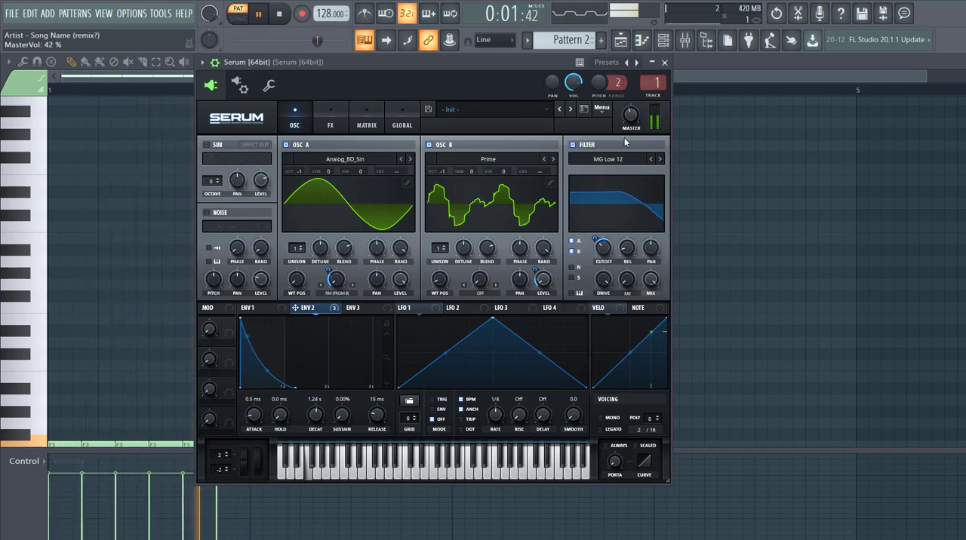
{"action": "left_click_drag", "start_coordinate": [638, 243], "coordinate": [641, 220]}
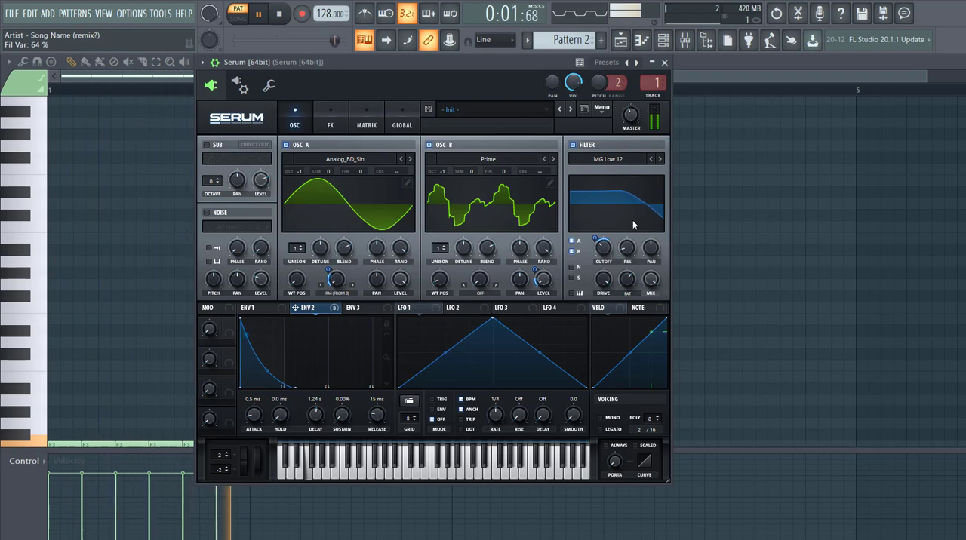
Set the voicing to mono and legato with always-on portamento of 25 ms
{"action": "left_click", "coordinate": [600, 417]}
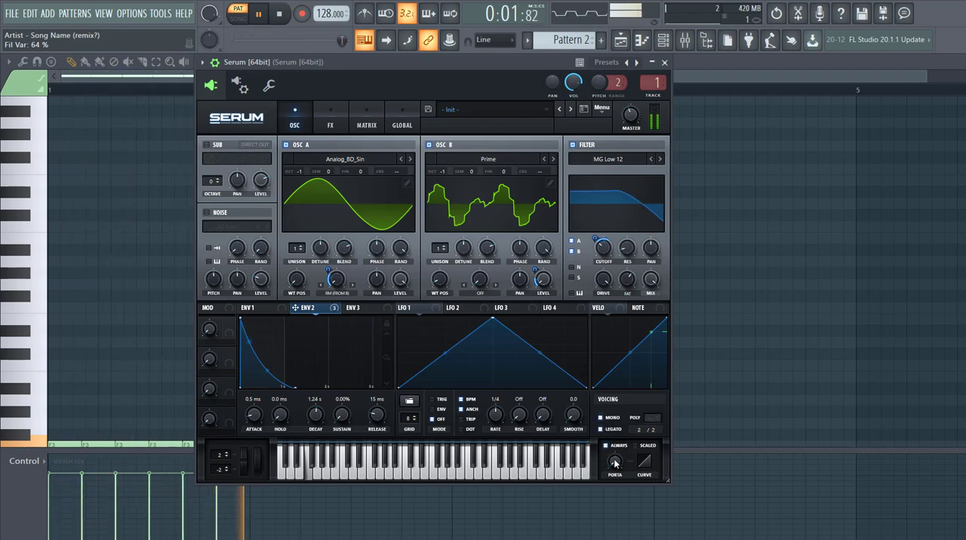
{"action": "left_click_drag", "start_coordinate": [616, 464], "coordinate": [619, 435]}
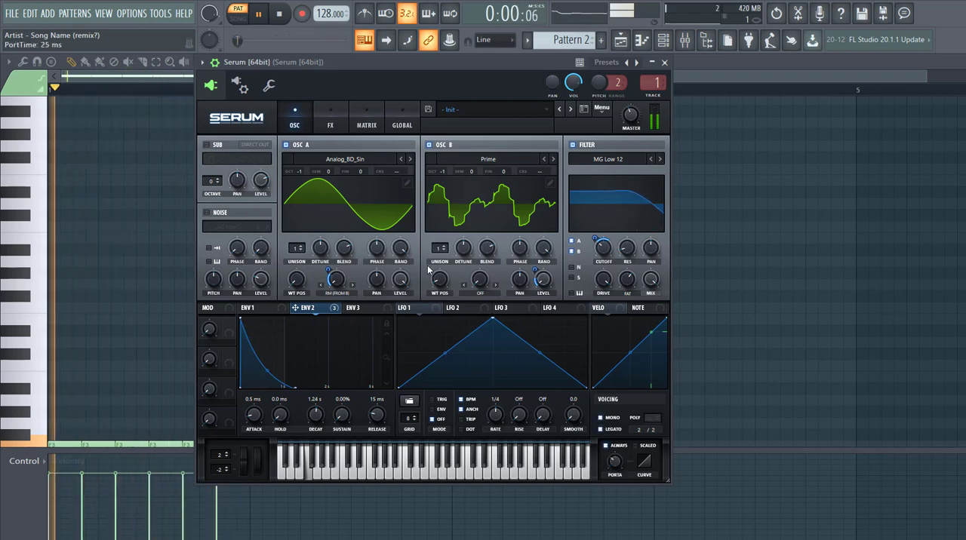
Turn on the sub oscillator with Direct Out, adjust its octave and set its level to 100%
{"action": "left_click", "coordinate": [207, 145]}
{"action": "left_click", "coordinate": [252, 145]}
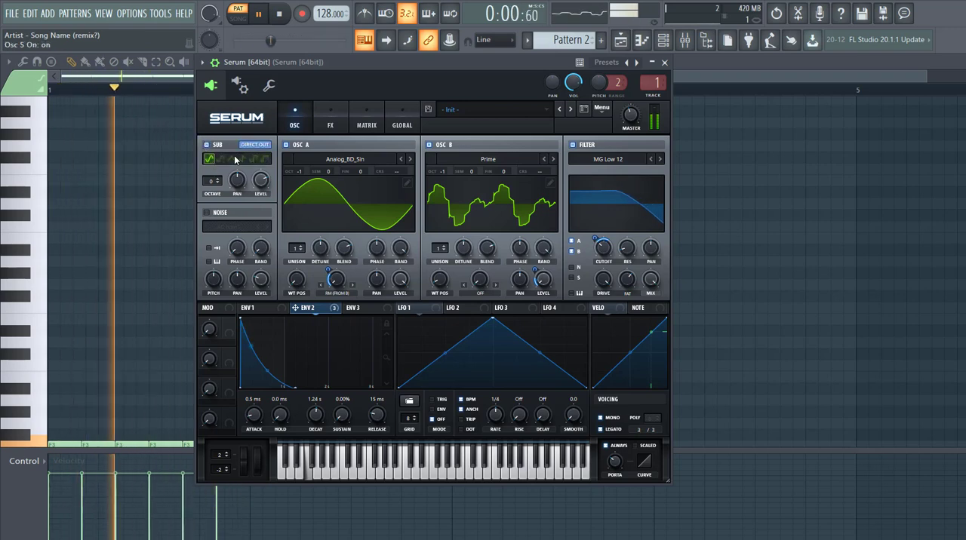
{"action": "left_click_drag", "start_coordinate": [209, 182], "coordinate": [264, 121]}
Enable the Tube distortion effect with drive at 50% and mix at 34%
{"action": "left_click", "coordinate": [330, 125]}
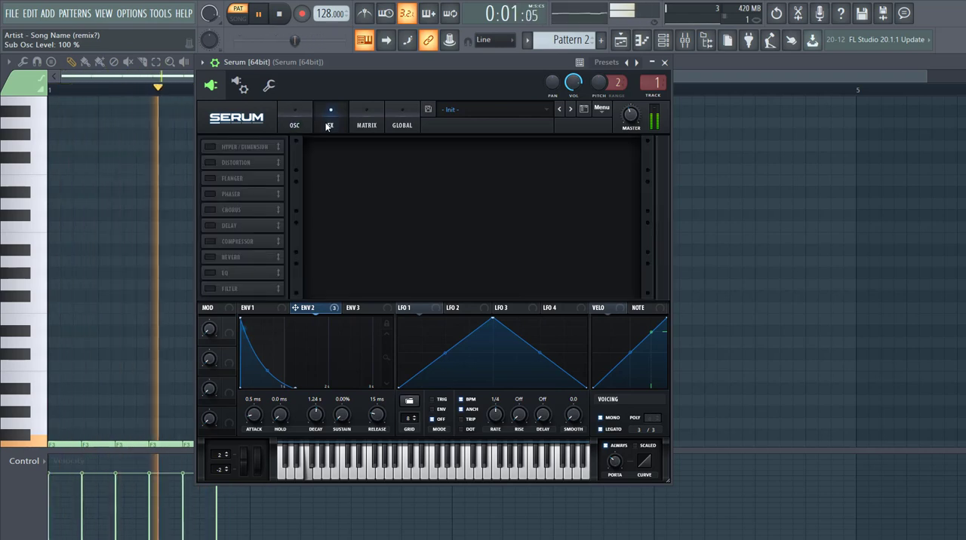
{"action": "left_click", "coordinate": [210, 163]}
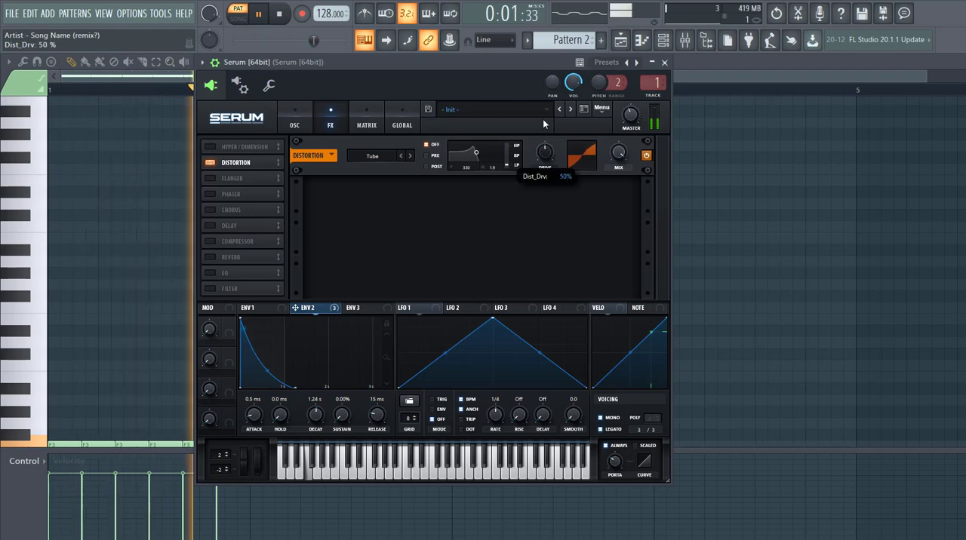
{"action": "mouse_move", "coordinate": [544, 151]}
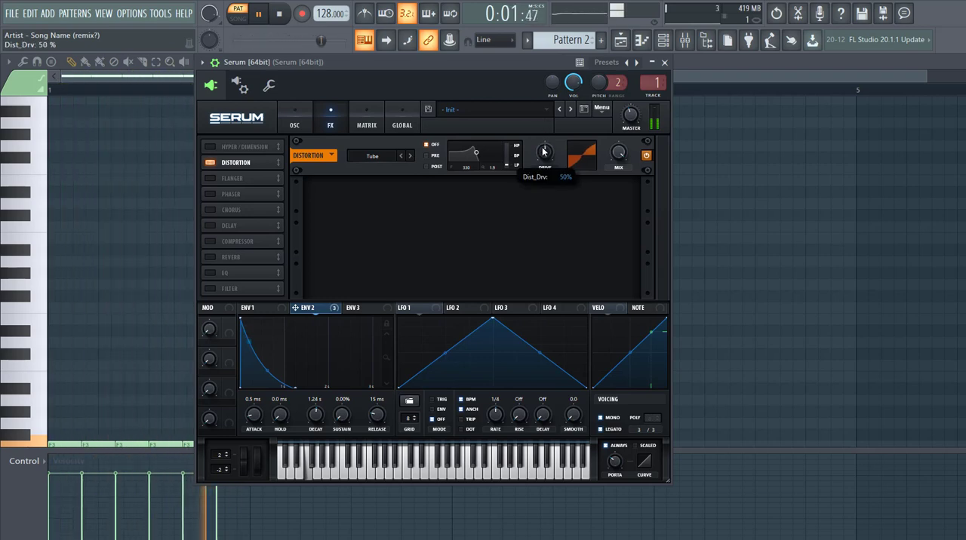
{"action": "left_click_drag", "start_coordinate": [618, 153], "coordinate": [607, 223]}
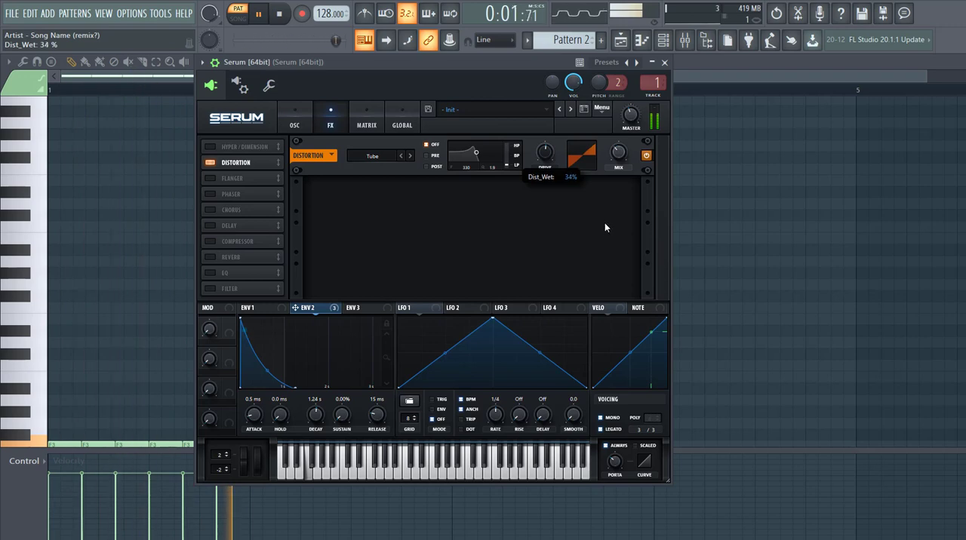
Move the compressor above the phaser, enable it in multiband mode with adjusted threshold and band levels, and turn on the EQ
{"action": "left_click_drag", "start_coordinate": [211, 242], "coordinate": [212, 194]}
{"action": "left_click", "coordinate": [210, 194]}
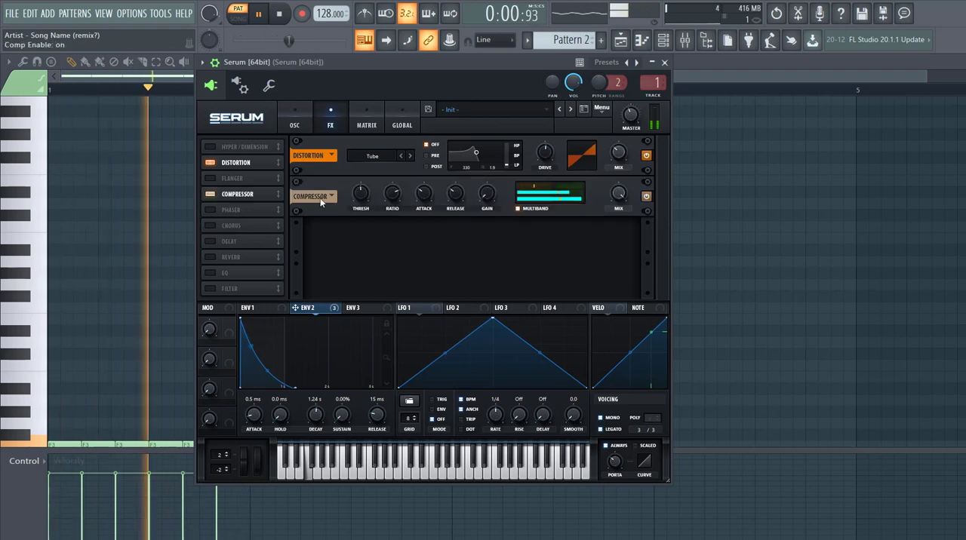
{"action": "left_click_drag", "start_coordinate": [361, 197], "coordinate": [338, 209]}
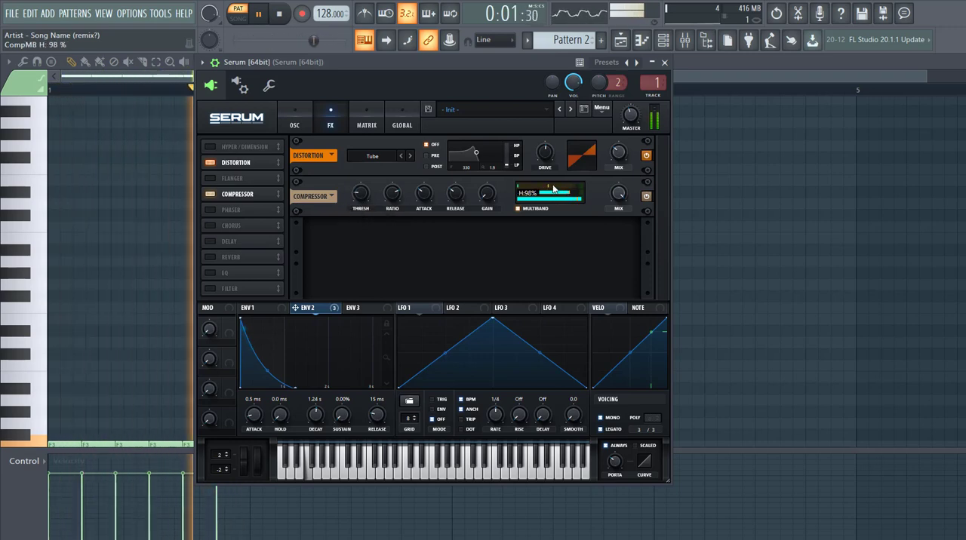
{"action": "left_click_drag", "start_coordinate": [545, 193], "coordinate": [541, 192]}
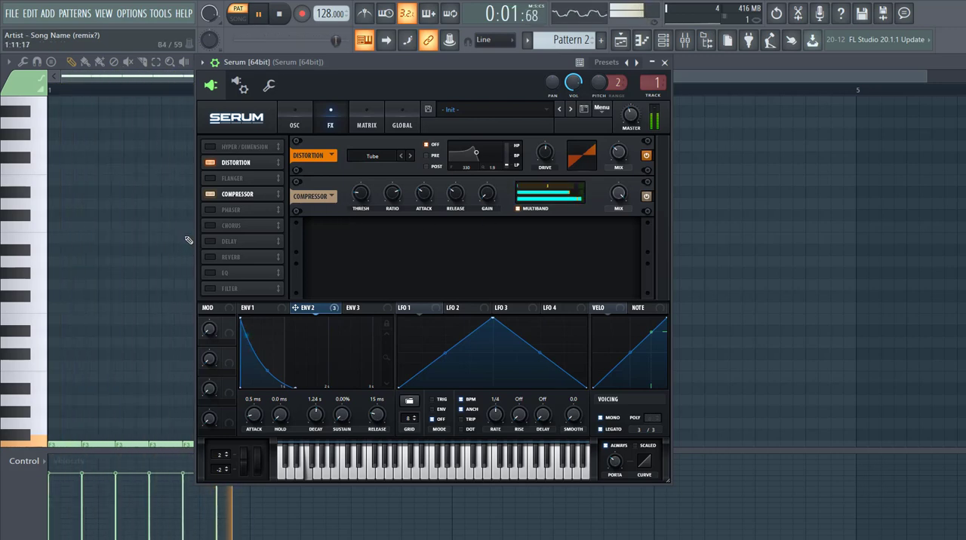
{"action": "left_click", "coordinate": [249, 273]}
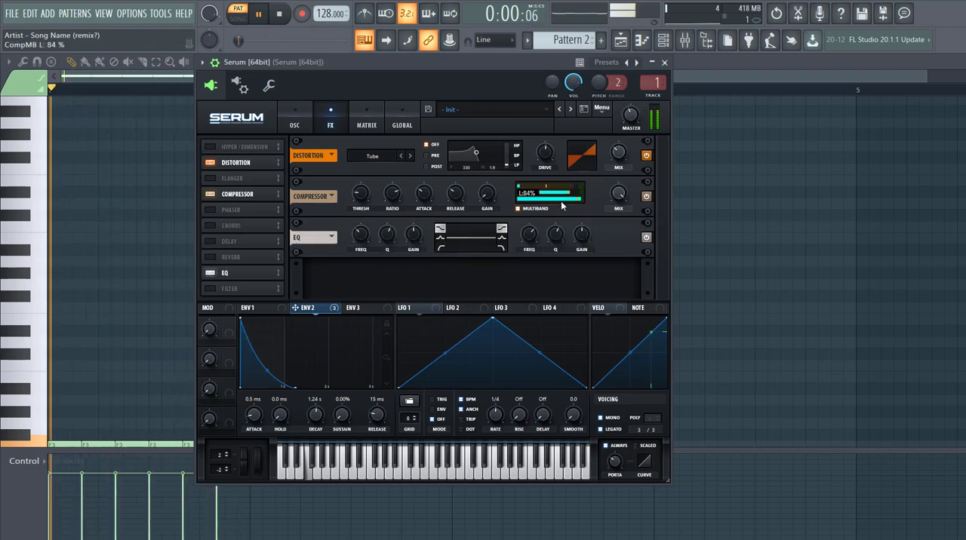
{"action": "left_click_drag", "start_coordinate": [561, 202], "coordinate": [559, 202]}
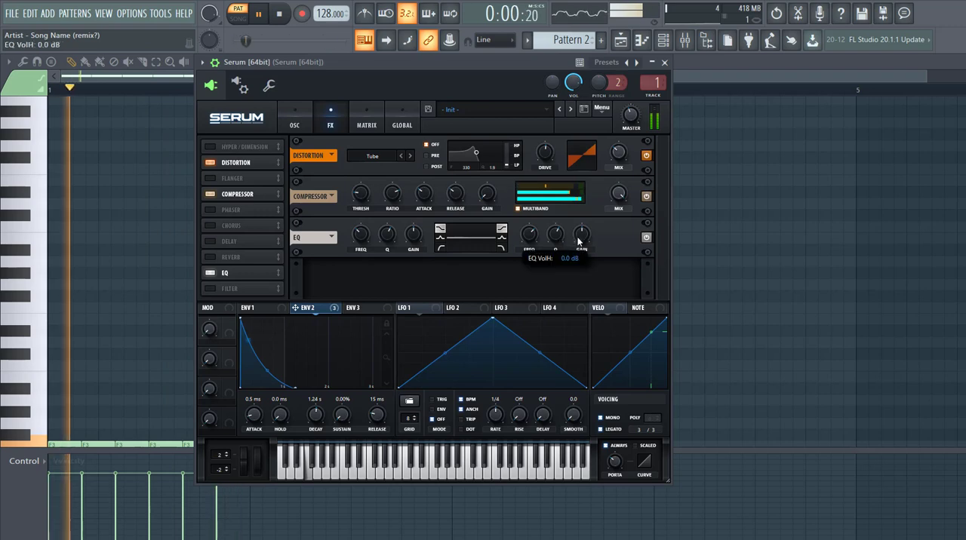
Cut the EQ's high shelf to -11.6 dB and make its low band a 515 Hz peak with Env 2 modulating the gain
{"action": "left_click_drag", "start_coordinate": [579, 242], "coordinate": [573, 258]}
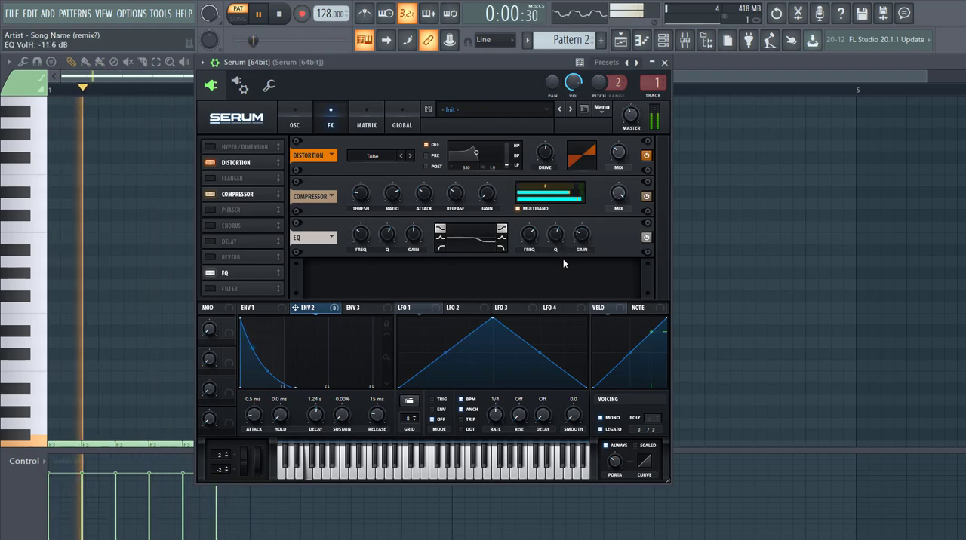
{"action": "left_click", "coordinate": [440, 238]}
{"action": "left_click_drag", "start_coordinate": [387, 235], "coordinate": [370, 246]}
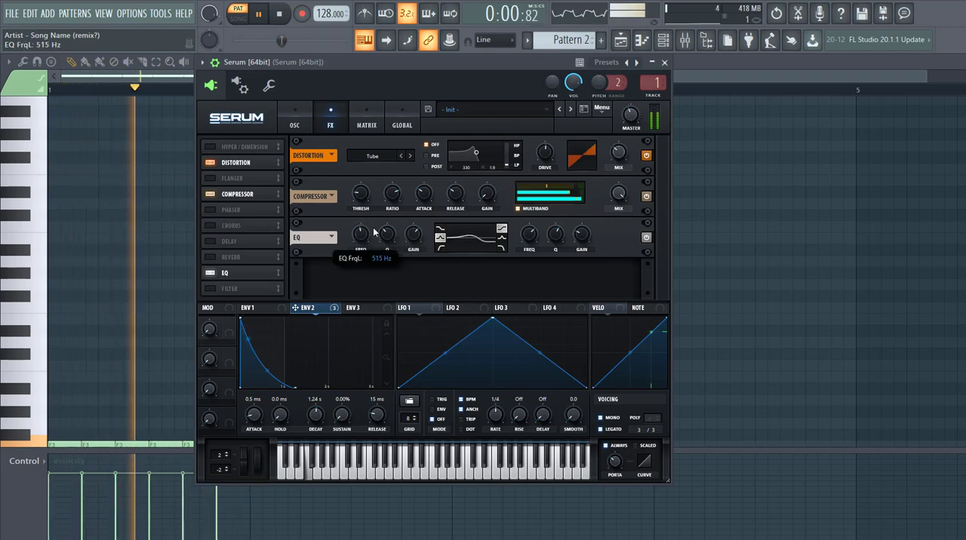
{"action": "mouse_move", "coordinate": [413, 238]}
{"action": "left_mouse_down"}
{"action": "mouse_move", "coordinate": [409, 261]}
{"action": "mouse_move", "coordinate": [427, 265]}
{"action": "mouse_move", "coordinate": [414, 235]}
{"action": "left_mouse_up"}
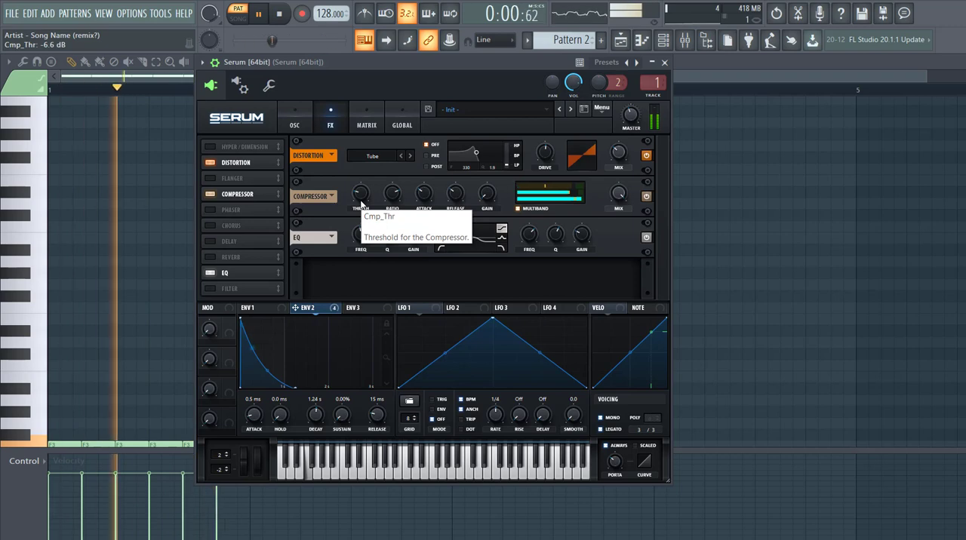
Adjust oscillator A's level and set the Env 2 modulation of the filter cutoff to 35
{"action": "left_click", "coordinate": [295, 121]}
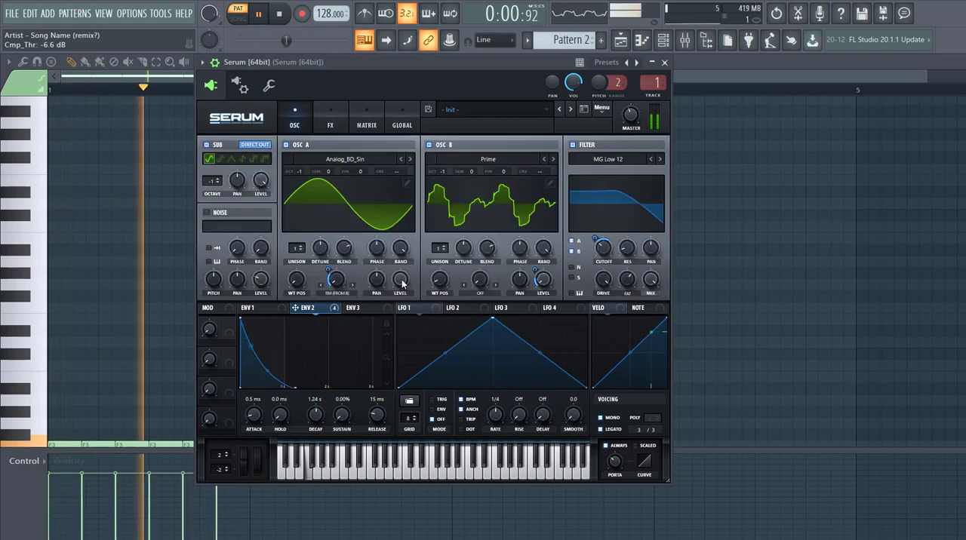
{"action": "left_click_drag", "start_coordinate": [390, 290], "coordinate": [391, 293]}
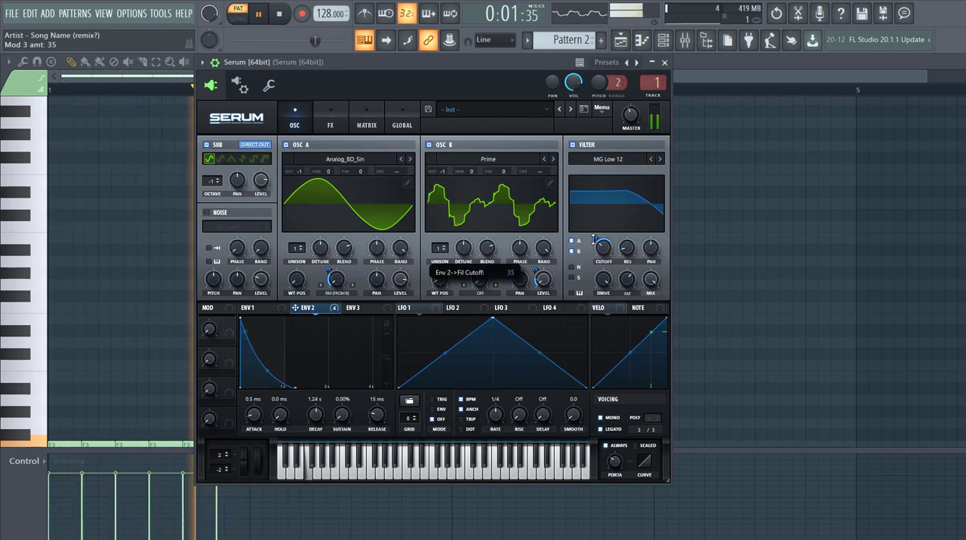
Shape Env 3 as a very short pluck with 0% sustain and a 31 ms decay
{"action": "left_click", "coordinate": [355, 308]}
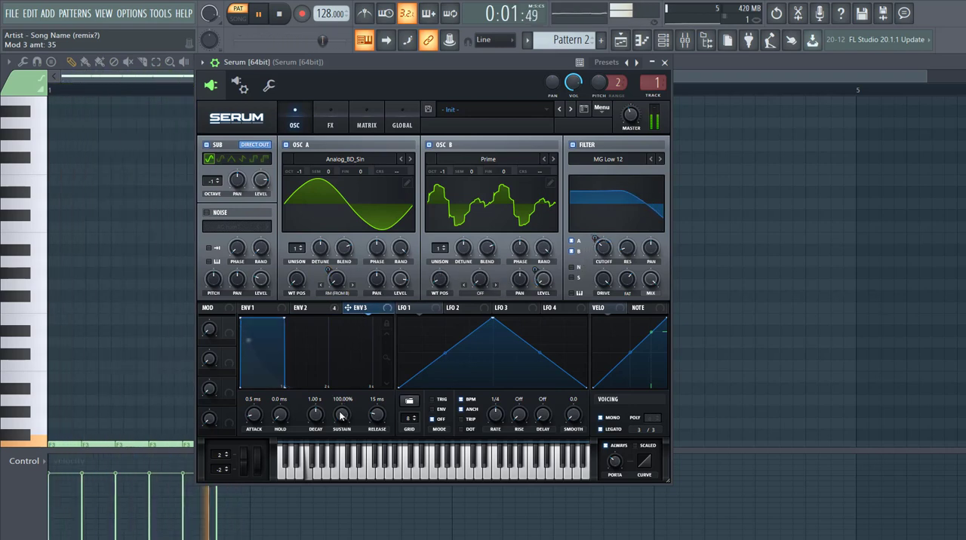
{"action": "left_click_drag", "start_coordinate": [315, 415], "coordinate": [313, 451]}
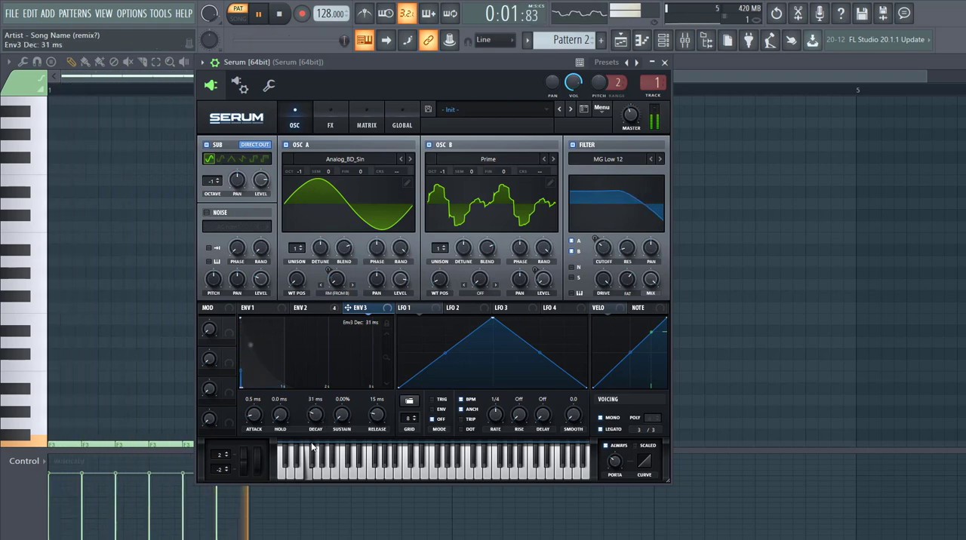
Add a modulation matrix routing from Env 3 to the global master tuning with an amount of 12
{"action": "left_click", "coordinate": [329, 121]}
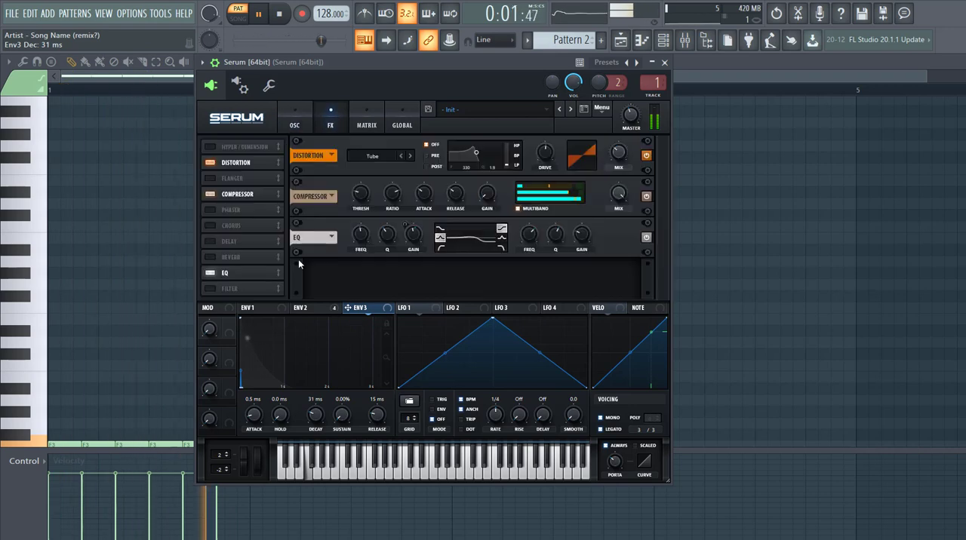
{"action": "left_click", "coordinate": [366, 125]}
{"action": "left_click", "coordinate": [215, 232]}
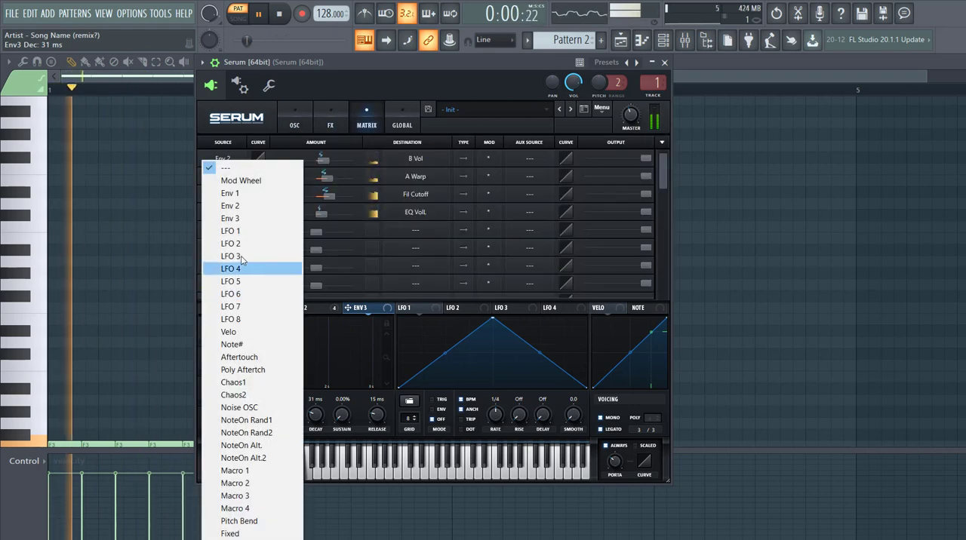
{"action": "left_click", "coordinate": [231, 218]}
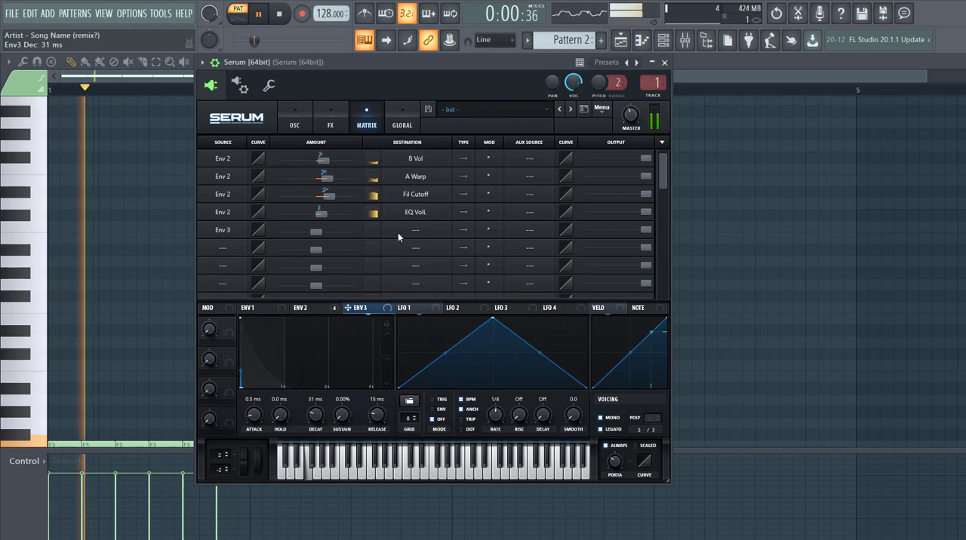
{"action": "left_click", "coordinate": [399, 236]}
{"action": "mouse_move", "coordinate": [429, 356]}
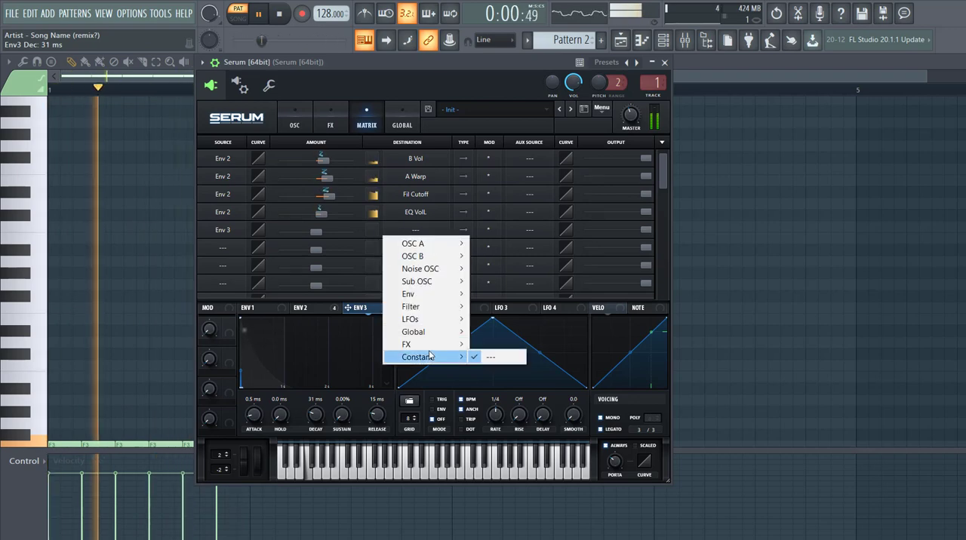
{"action": "mouse_move", "coordinate": [434, 332]}
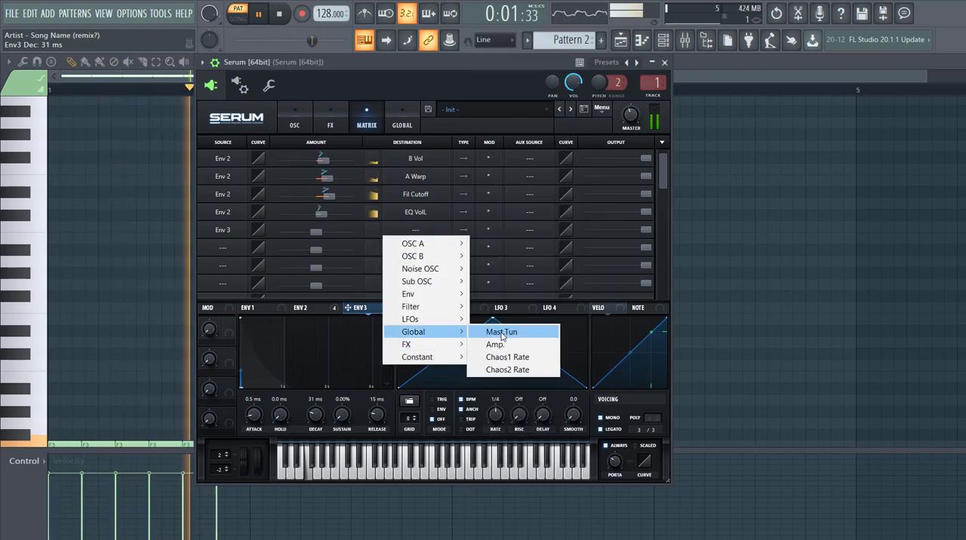
{"action": "left_click", "coordinate": [501, 332]}
{"action": "mouse_move", "coordinate": [325, 237]}
{"action": "left_mouse_down"}
{"action": "mouse_move", "coordinate": [368, 233]}
{"action": "mouse_move", "coordinate": [327, 233]}
{"action": "left_mouse_up"}
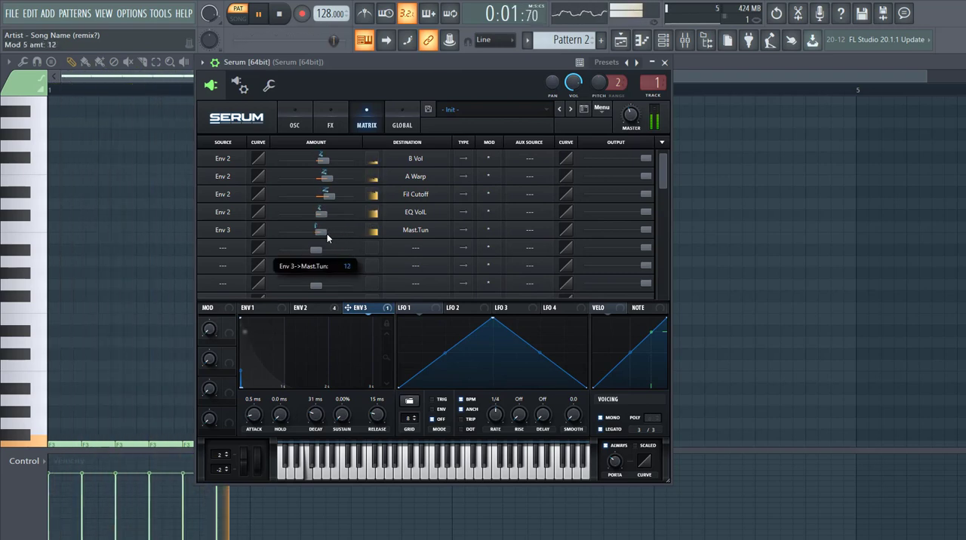
Stop the pattern and audition the arrangement in song mode from just before bar 43, where the Pattern 2 clips start
{"action": "left_click_drag", "start_coordinate": [353, 63], "coordinate": [388, 71]}
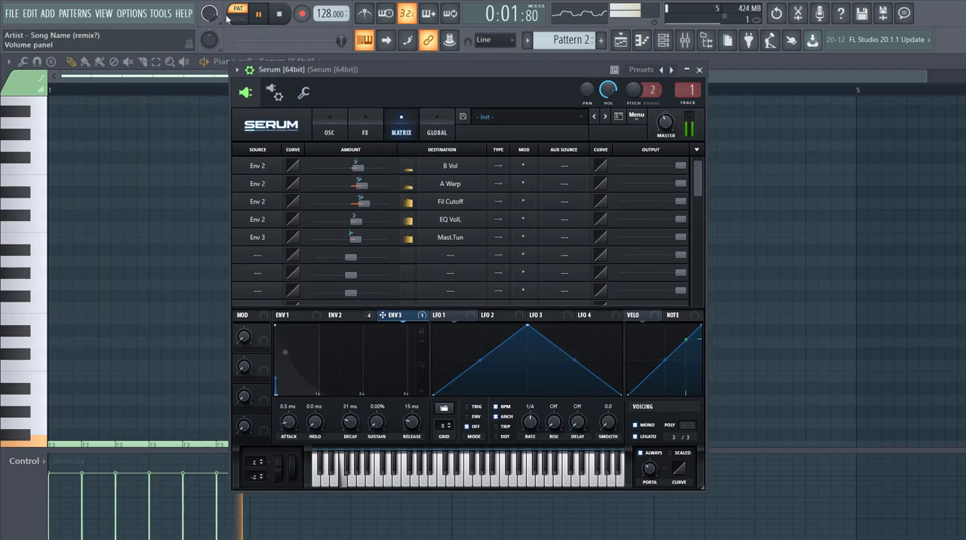
{"action": "left_click", "coordinate": [279, 14]}
{"action": "left_click", "coordinate": [620, 41]}
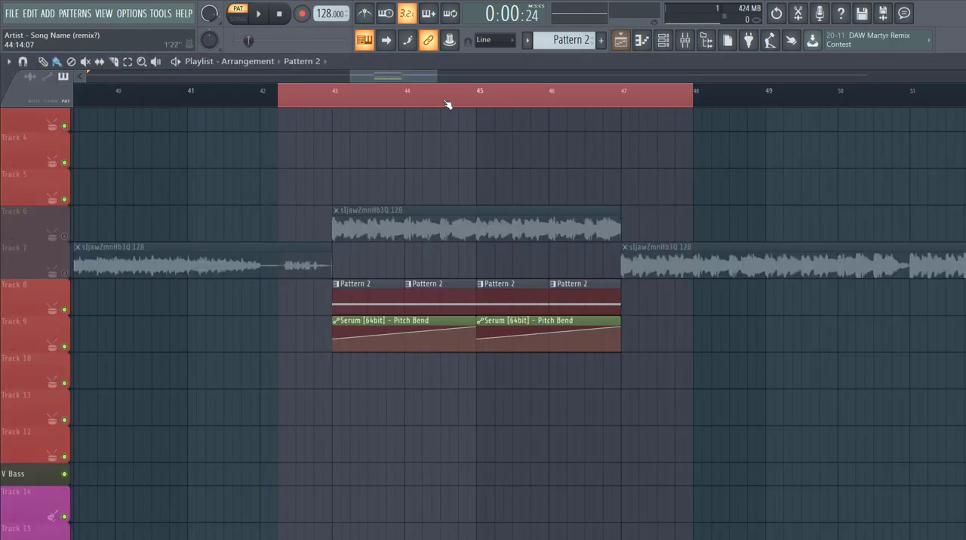
{"action": "left_click", "coordinate": [332, 95]}
{"action": "scroll", "coordinate": [332, 94], "scroll_direction": "up", "scroll_amount": 2}
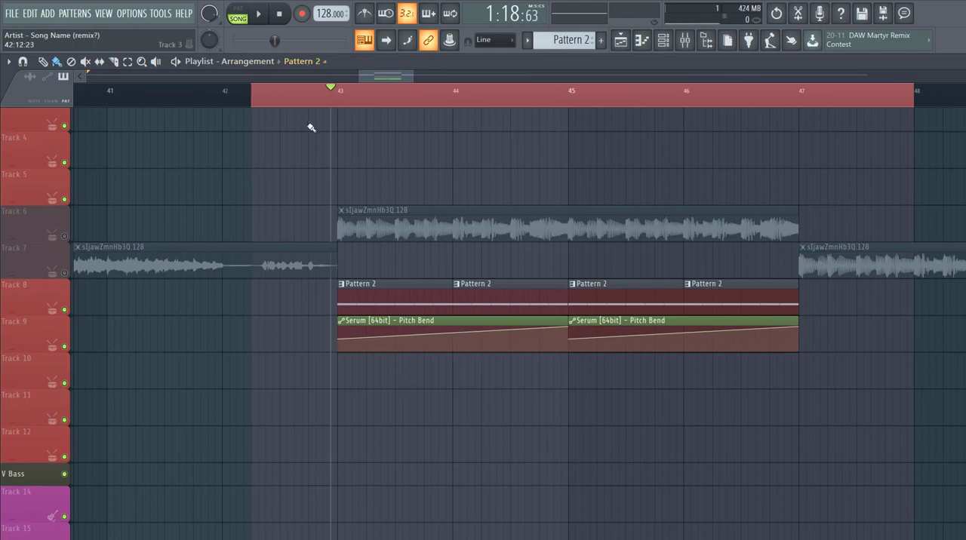
{"action": "key", "text": "space"}
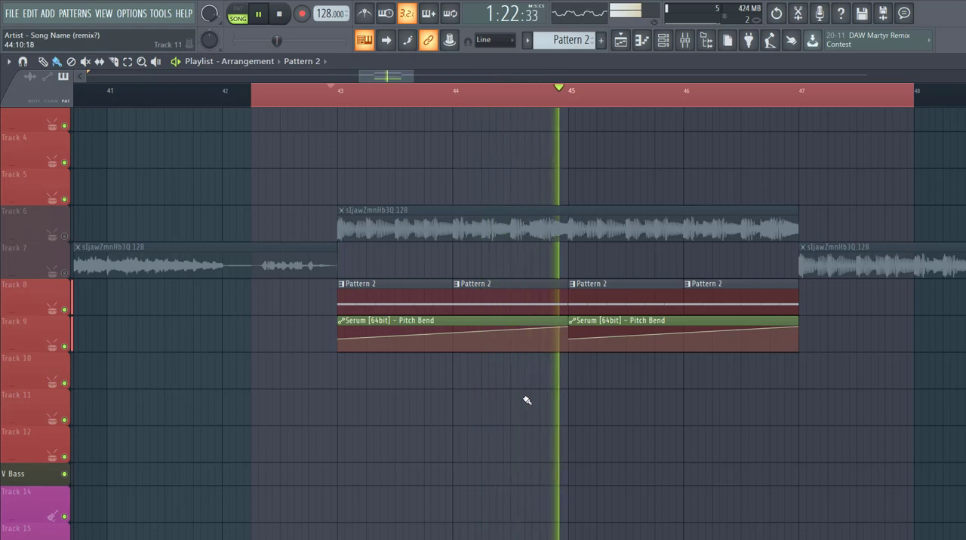
{"action": "key", "text": "space"}
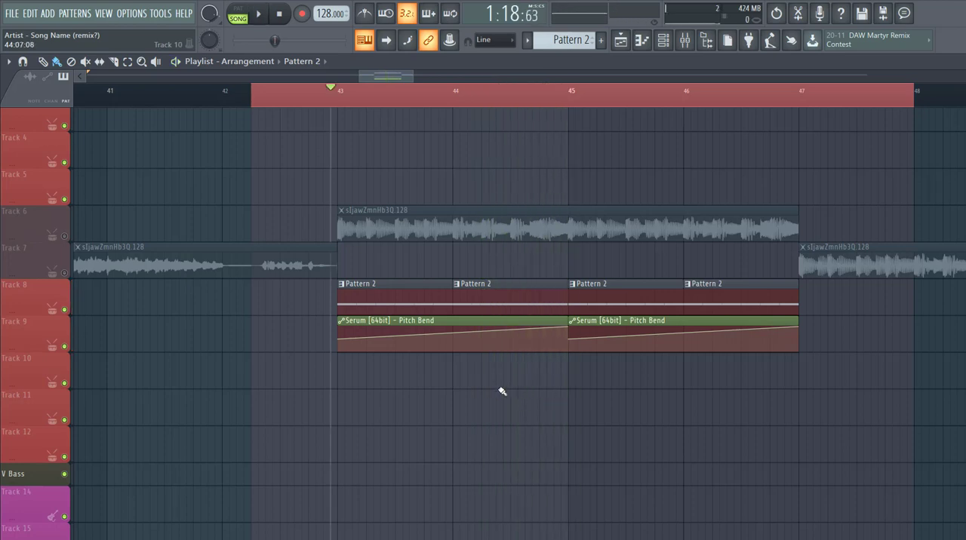